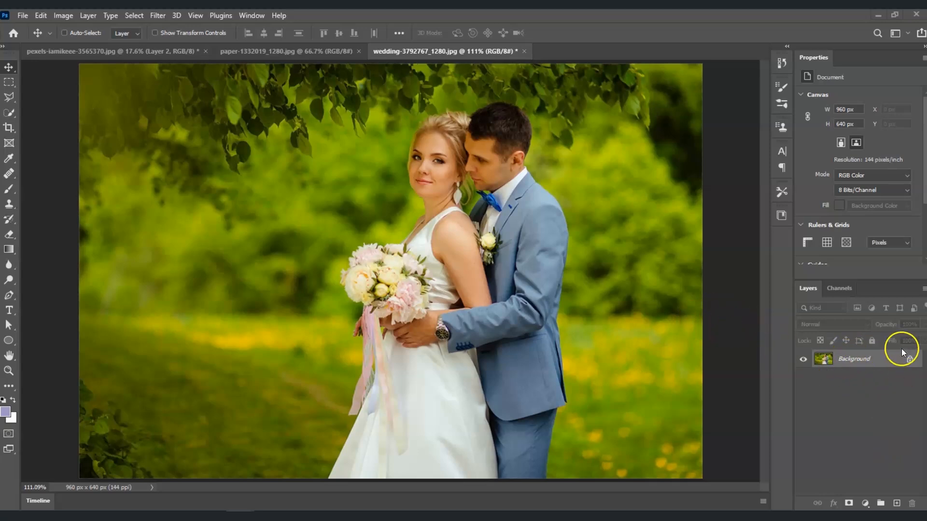
# - Duplicate the Background layer of the wedding photo
pyautogui.hotkey('ctrl', 'j')
pyautogui.click(857, 362)
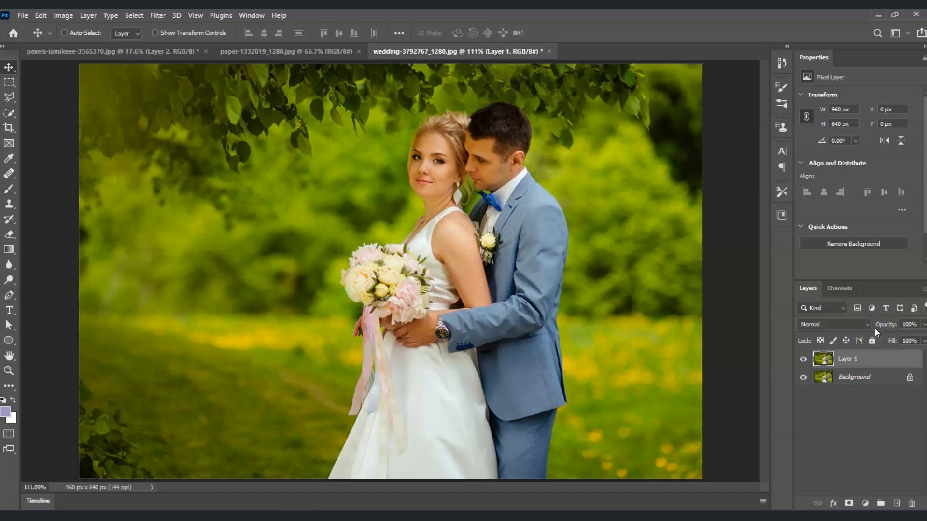
# - Add a white Solid Color fill layer above the duplicated photo layer
pyautogui.click(866, 503)
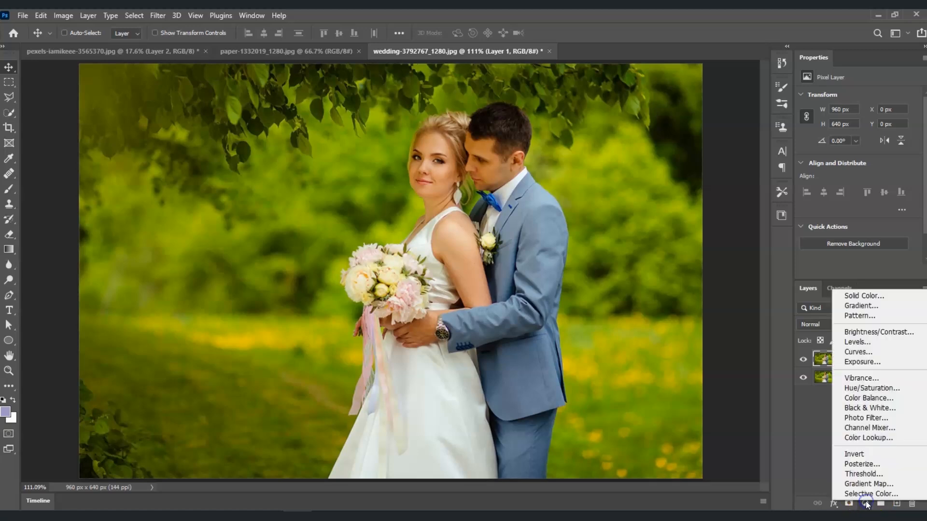
pyautogui.click(876, 299)
pyautogui.moveTo(675, 255); pyautogui.dragTo(601, 197)
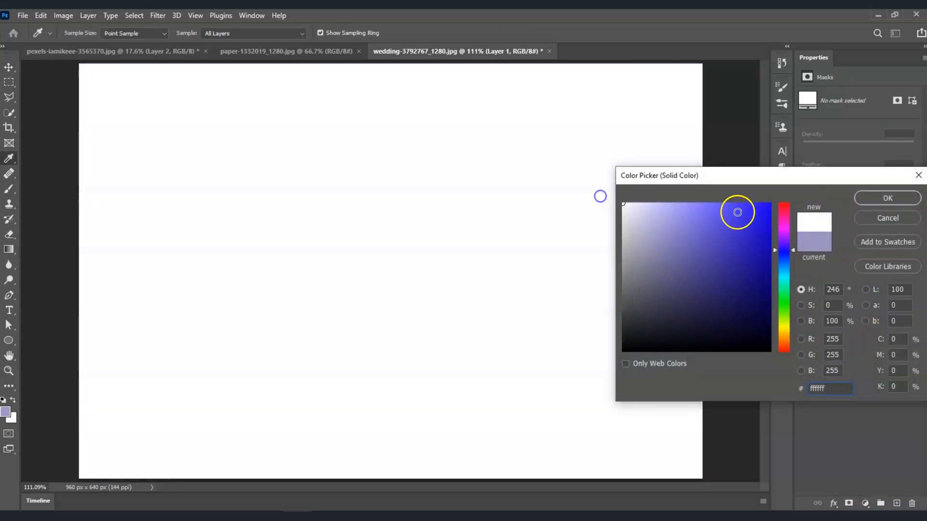
pyautogui.click(891, 199)
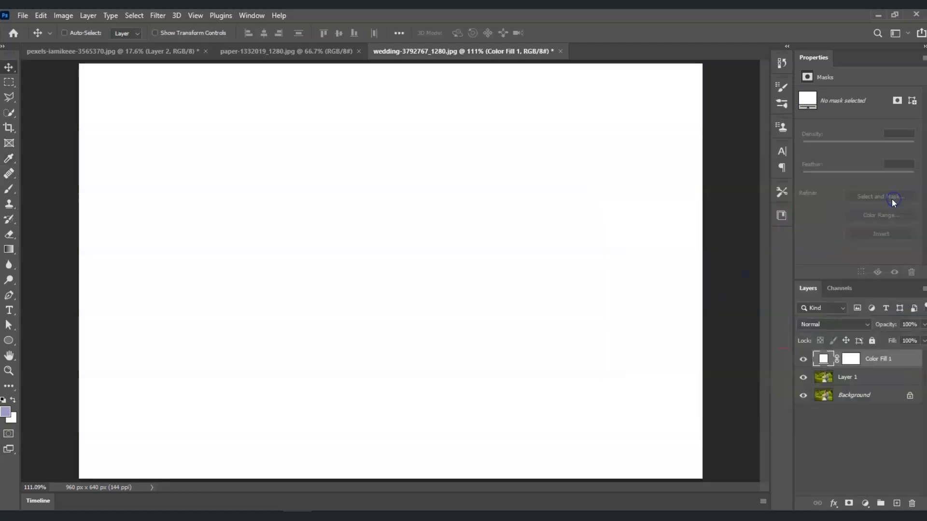
# - Convert the fill layer to a smart object and apply Add Noise at 90.8% with Uniform distribution
pyautogui.rightClick(877, 362)
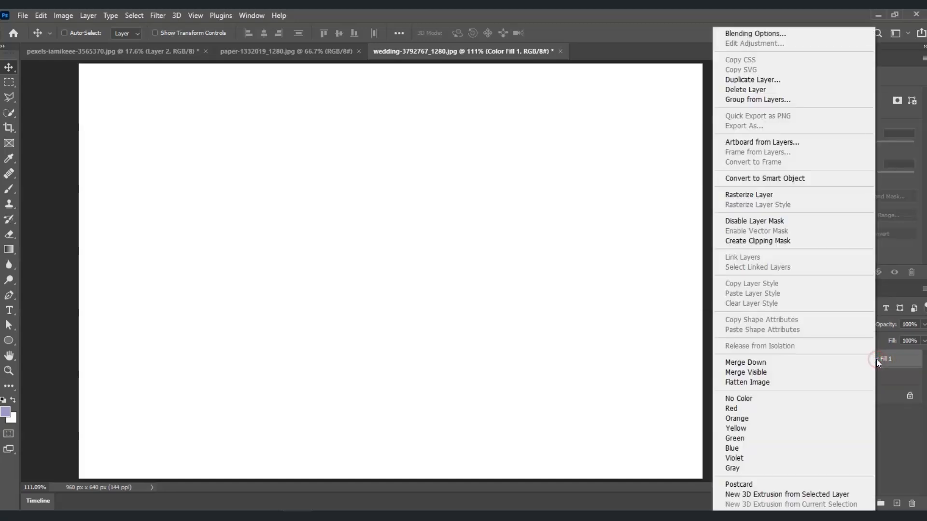
pyautogui.click(808, 179)
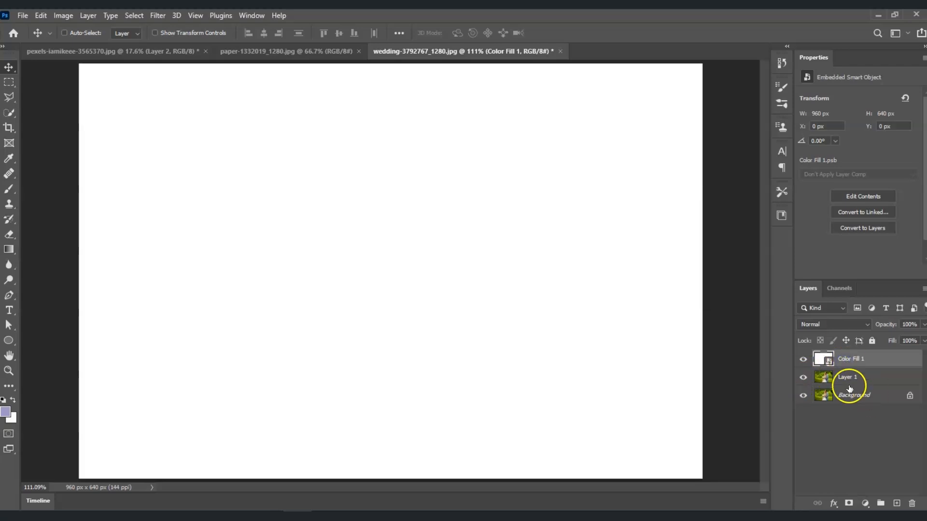
pyautogui.click(155, 16)
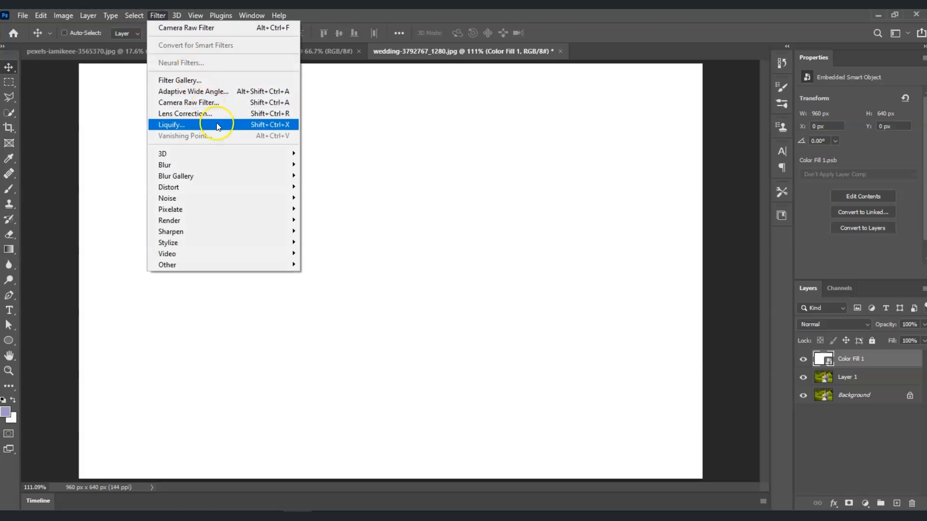
pyautogui.moveTo(239, 196)
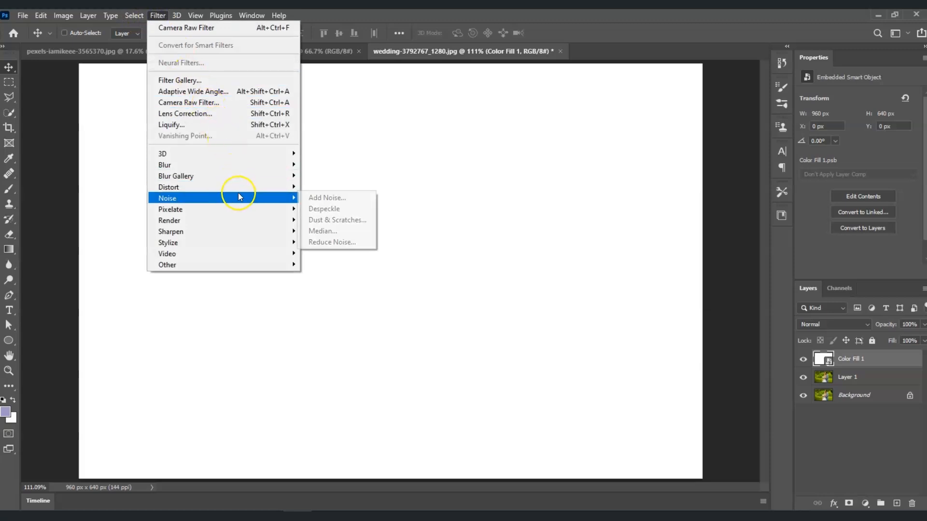
pyautogui.click(315, 196)
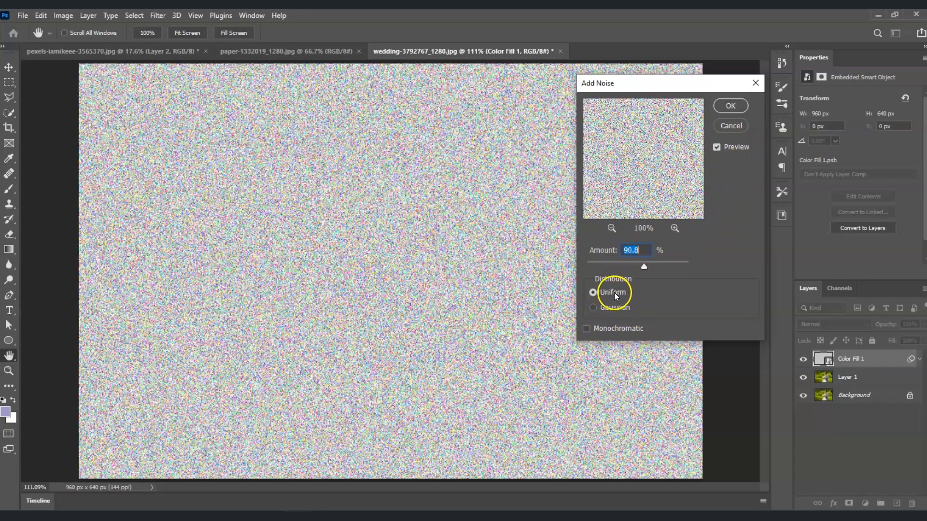
pyautogui.click(730, 106)
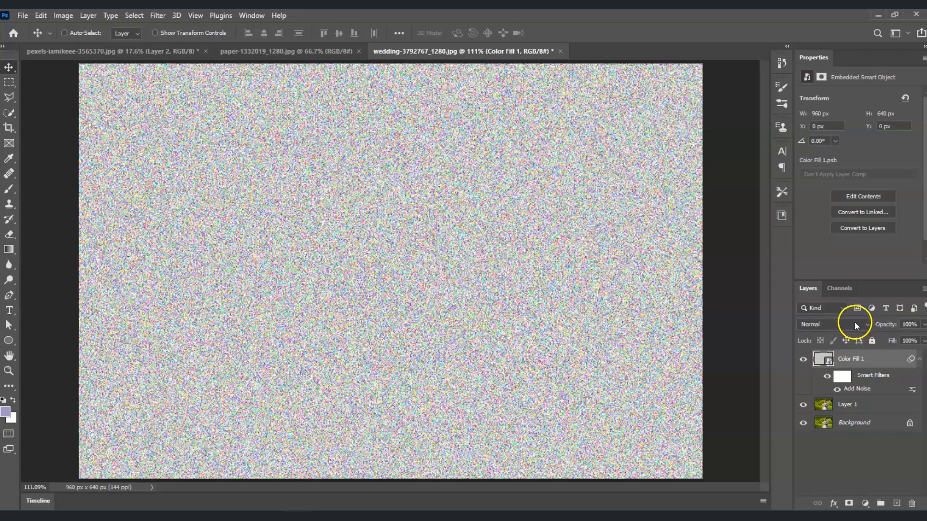
# - Set the noise layer's blend mode to Linear Light and its opacity to 40%
pyautogui.click(868, 324)
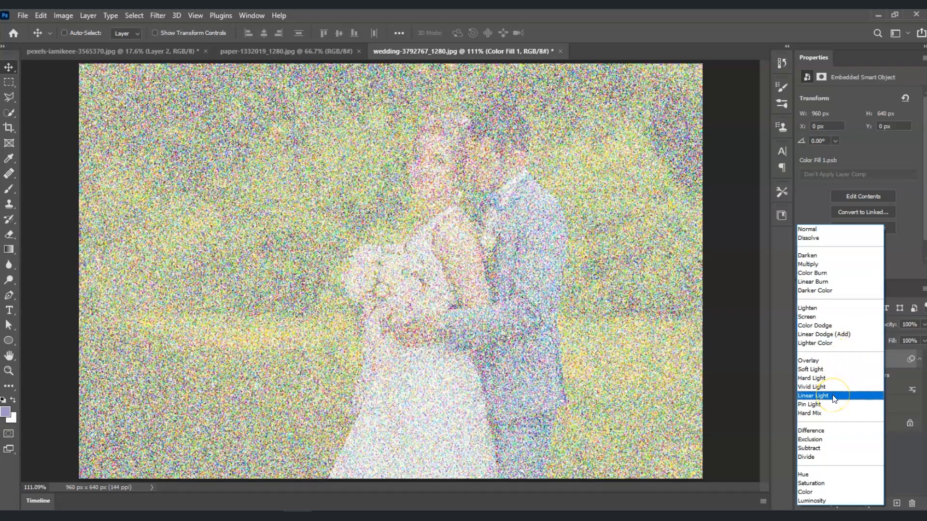
pyautogui.click(834, 399)
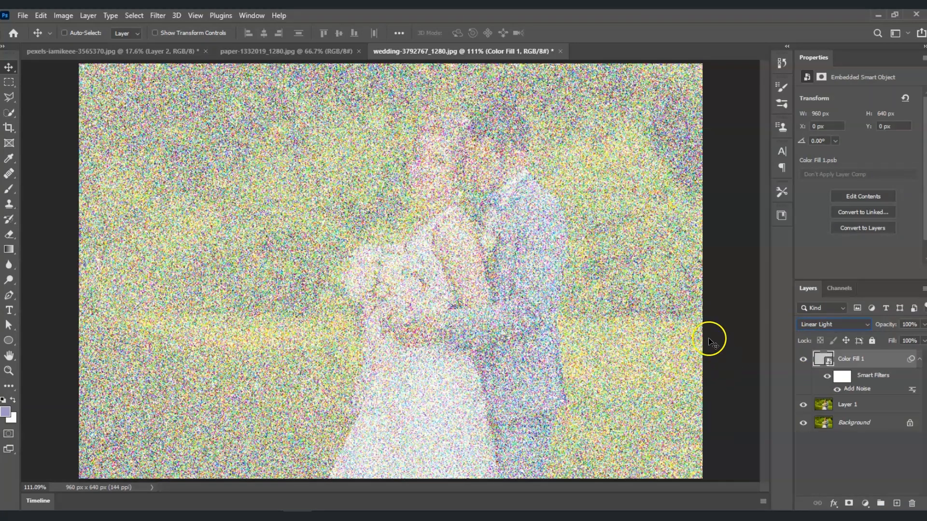
pyautogui.click(924, 325)
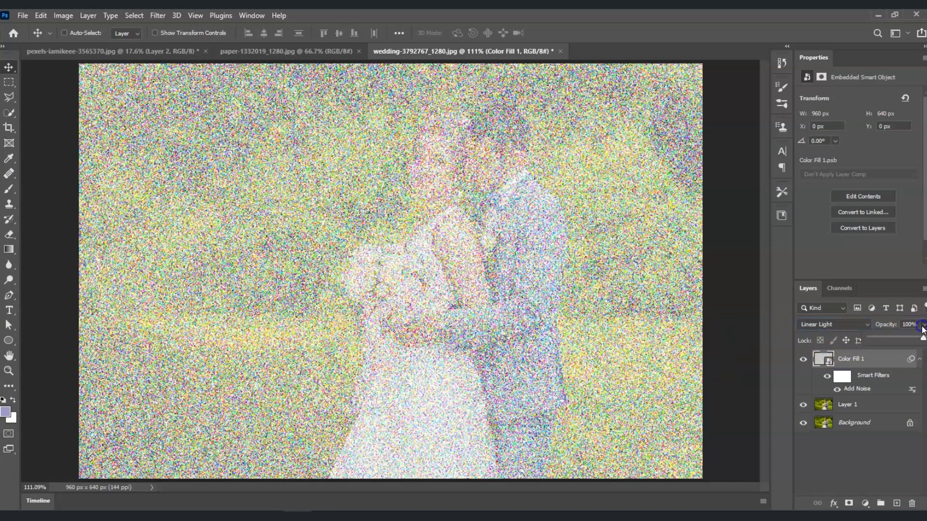
pyautogui.moveTo(924, 339); pyautogui.dragTo(893, 338)
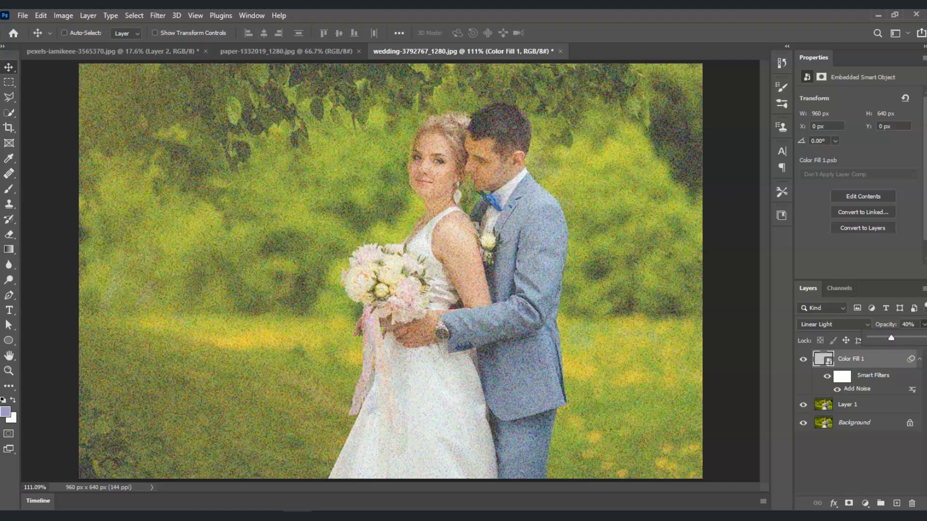
# - Apply the Filter Gallery Texturizer with Canvas texture at 150% scaling to the noise layer
pyautogui.click(875, 360)
pyautogui.click(159, 20)
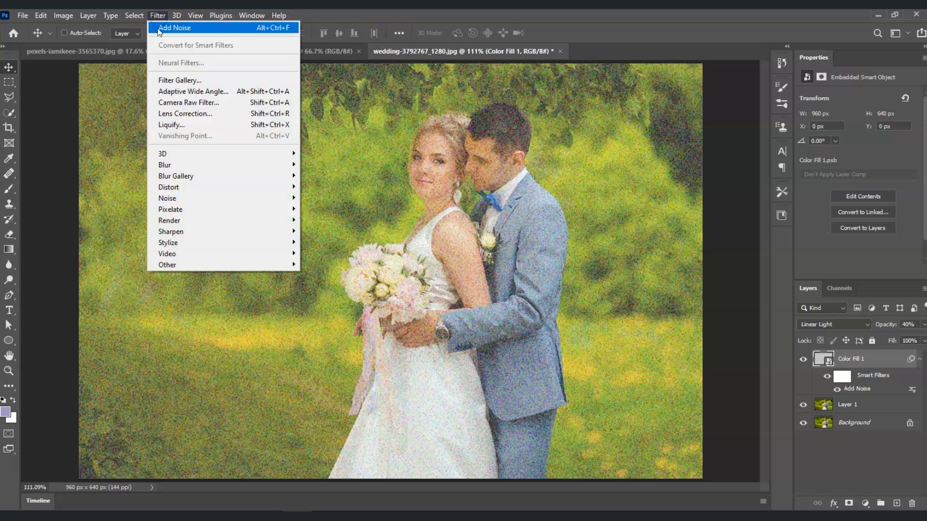
pyautogui.click(399, 171)
pyautogui.click(158, 16)
pyautogui.click(155, 15)
pyautogui.click(155, 16)
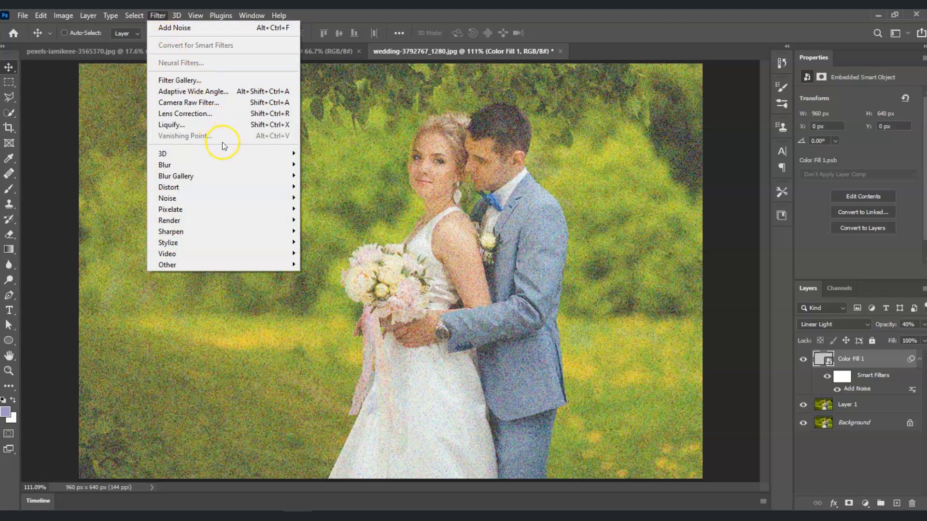
pyautogui.moveTo(230, 181)
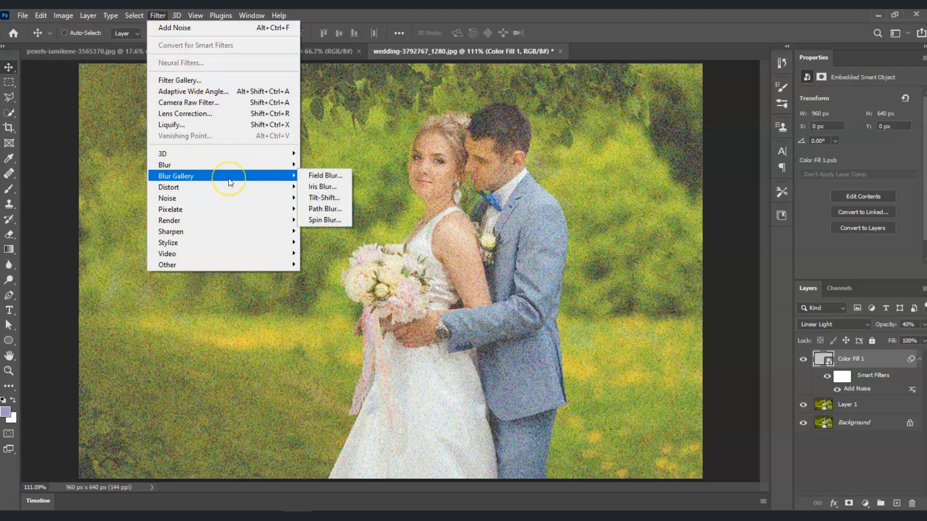
pyautogui.click(215, 82)
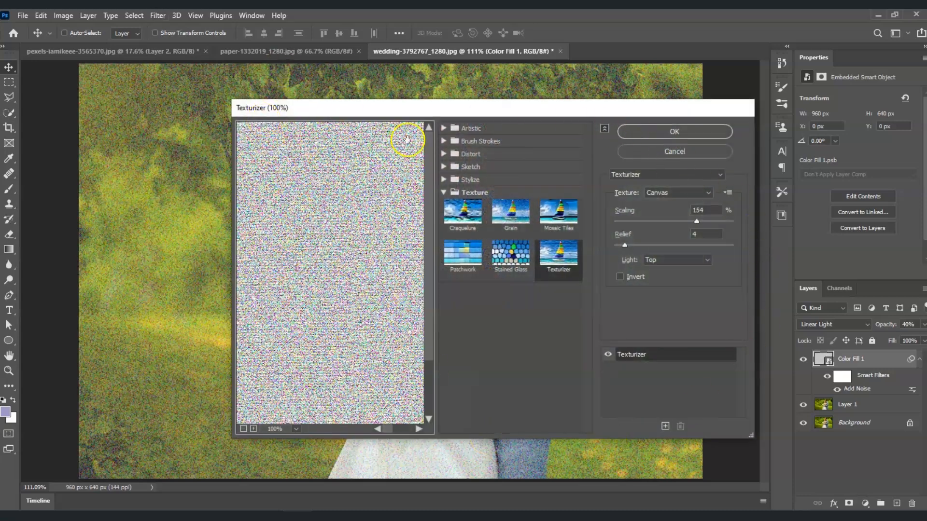
pyautogui.click(452, 193)
pyautogui.click(441, 193)
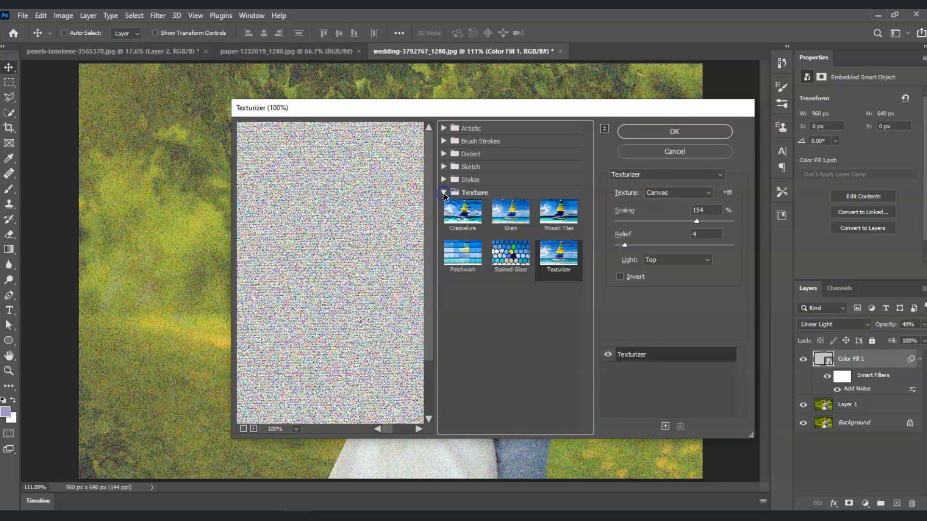
pyautogui.click(566, 269)
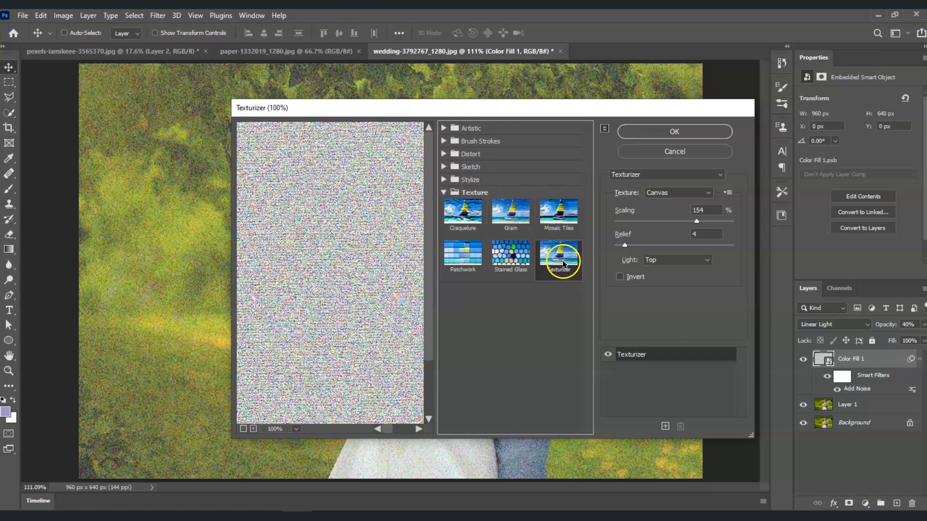
pyautogui.click(627, 233)
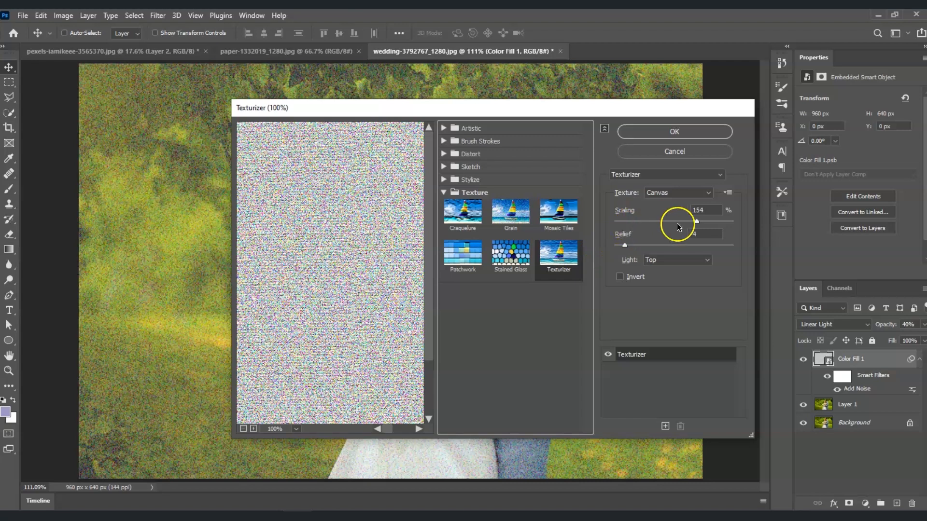
pyautogui.moveTo(697, 222); pyautogui.dragTo(693, 222)
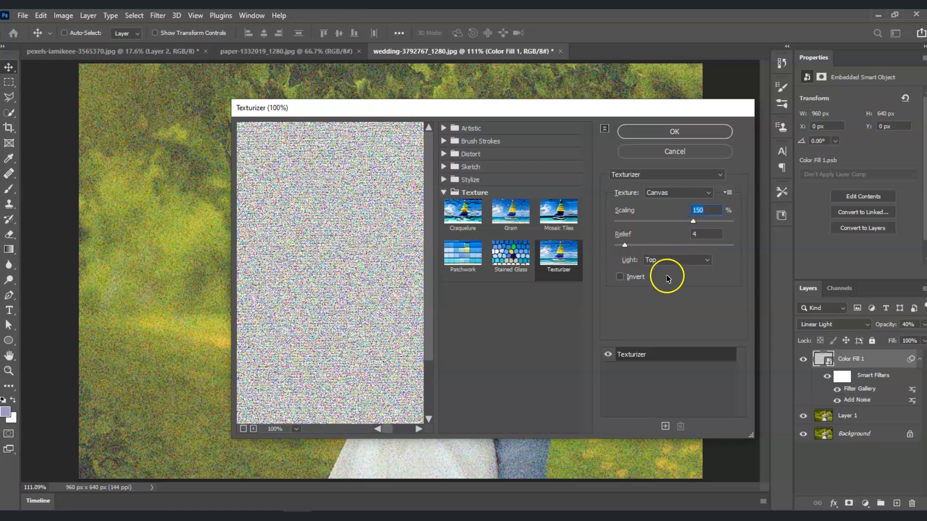
pyautogui.click(669, 133)
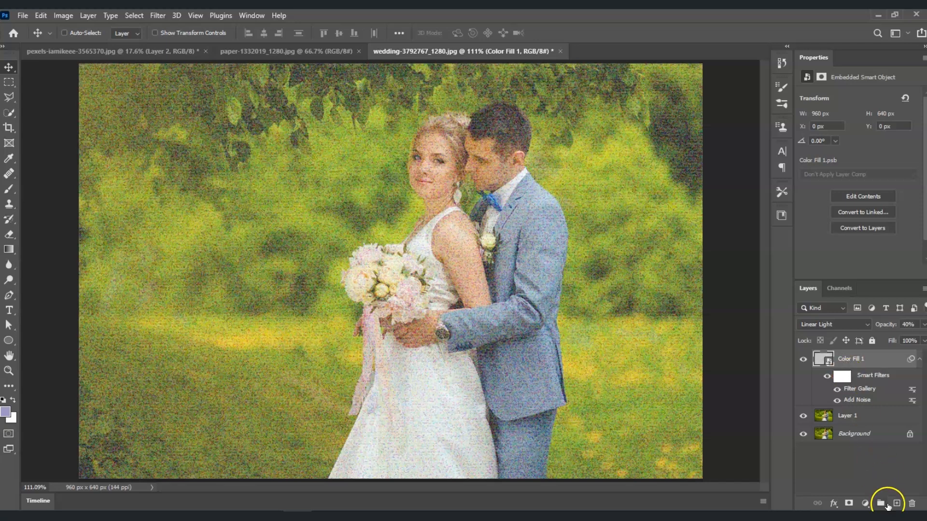
# - Add a Hue/Saturation adjustment layer with saturation lowered to -70
pyautogui.click(865, 503)
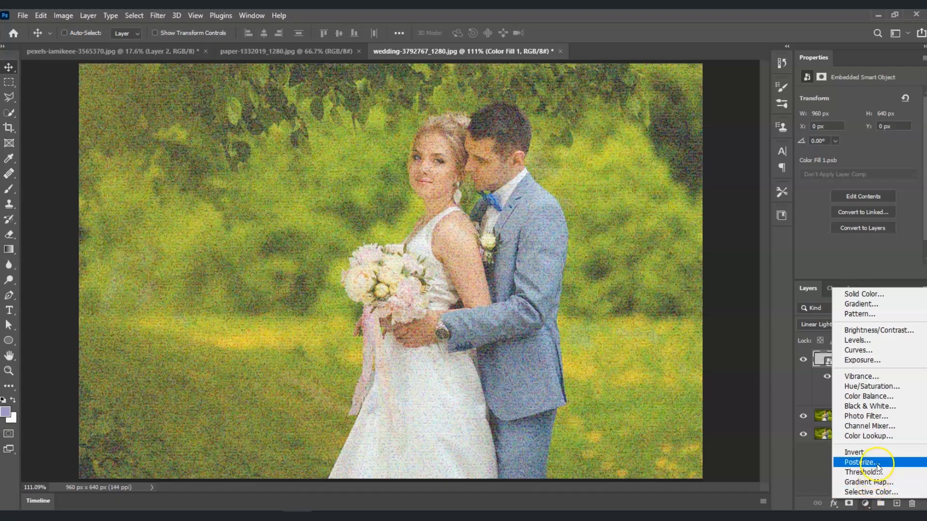
pyautogui.click(891, 388)
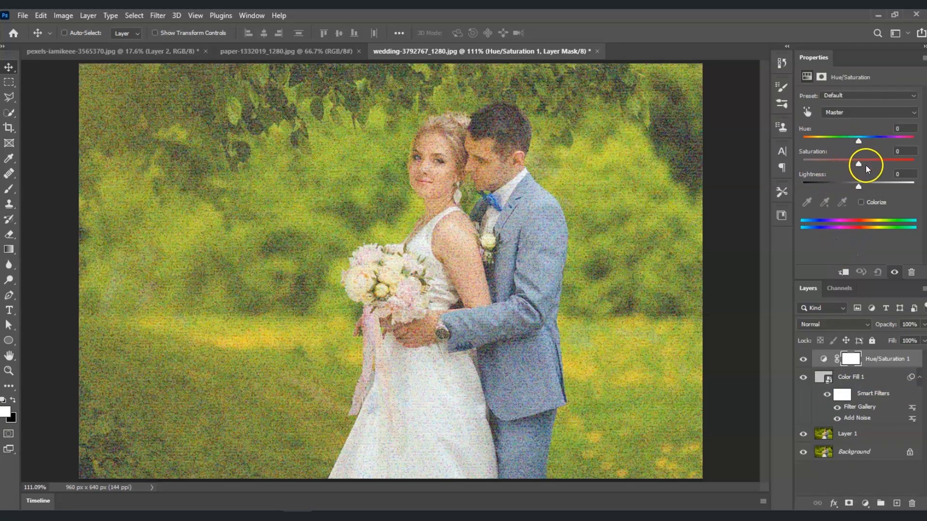
pyautogui.moveTo(857, 164); pyautogui.dragTo(846, 165)
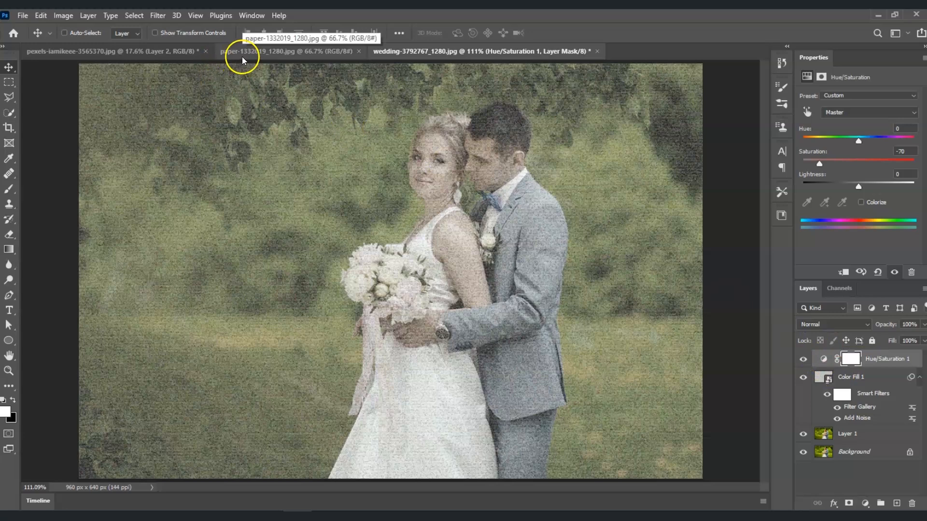
# - Bring the paper texture image from its own document into the wedding document as a new top layer
pyautogui.click(279, 58)
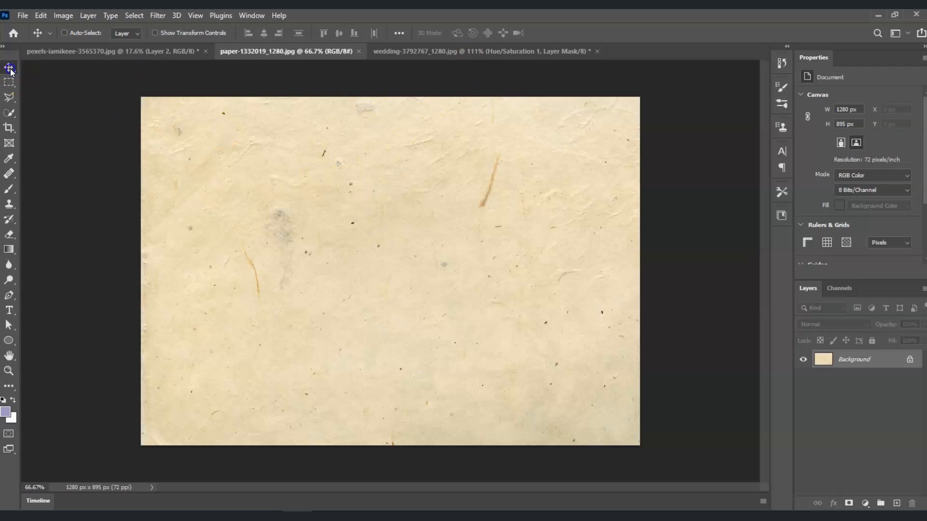
pyautogui.moveTo(255, 161); pyautogui.dragTo(418, 55)
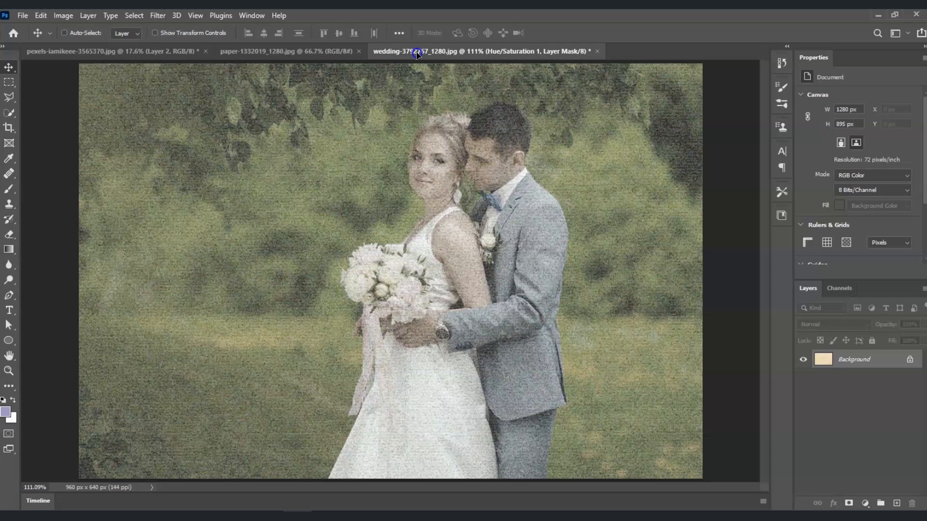
pyautogui.moveTo(418, 54); pyautogui.dragTo(294, 233)
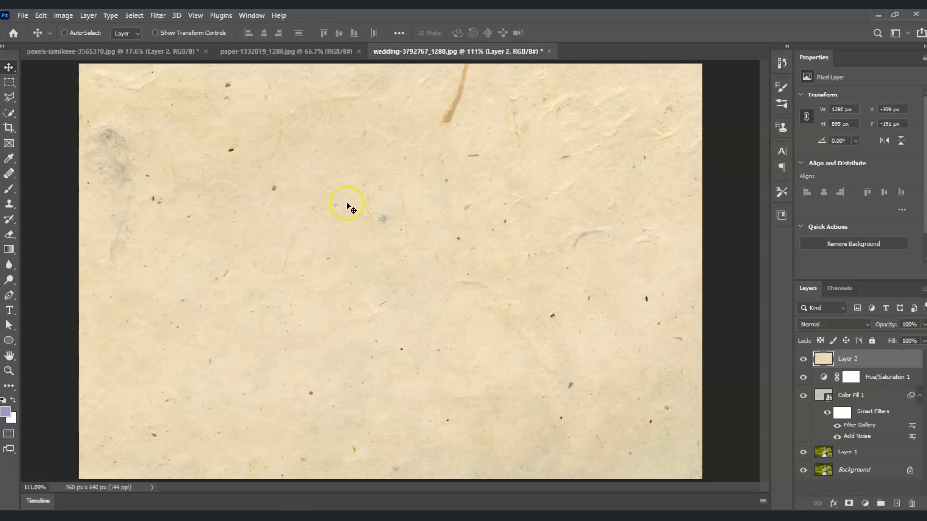
# - Rename the new paper layer to old paper
pyautogui.click(362, 318)
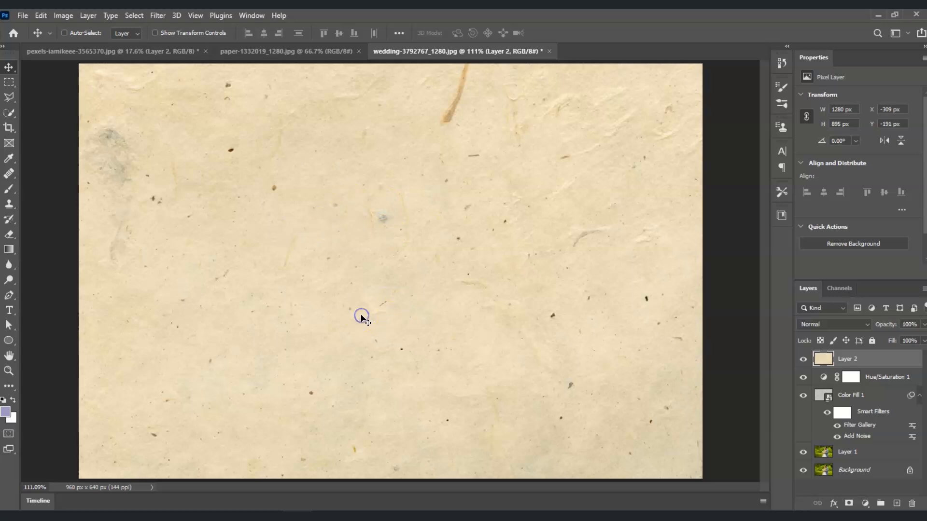
pyautogui.click(890, 361)
pyautogui.click(876, 362)
pyautogui.click(775, 390)
pyautogui.click(871, 364)
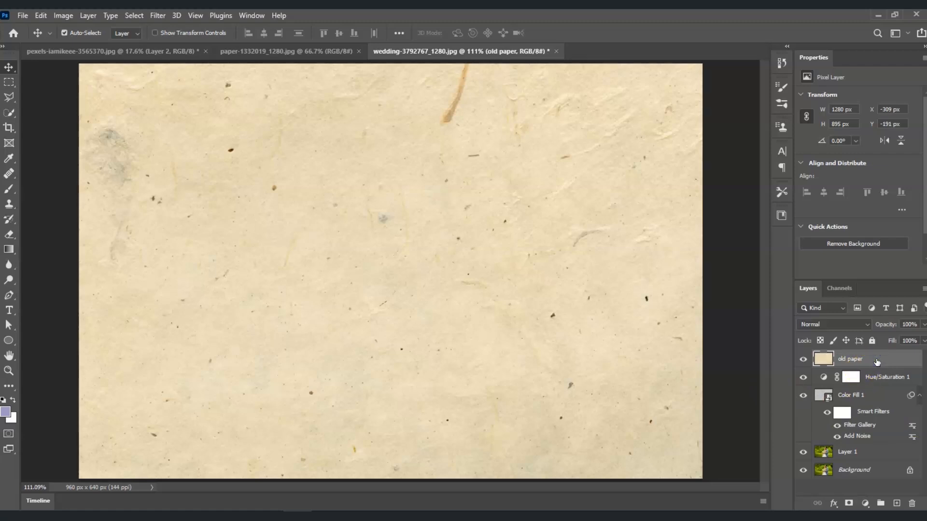
# - Scale and reposition the old paper layer to about 82% so it covers the whole canvas
pyautogui.hotkey('ctrl', 't')
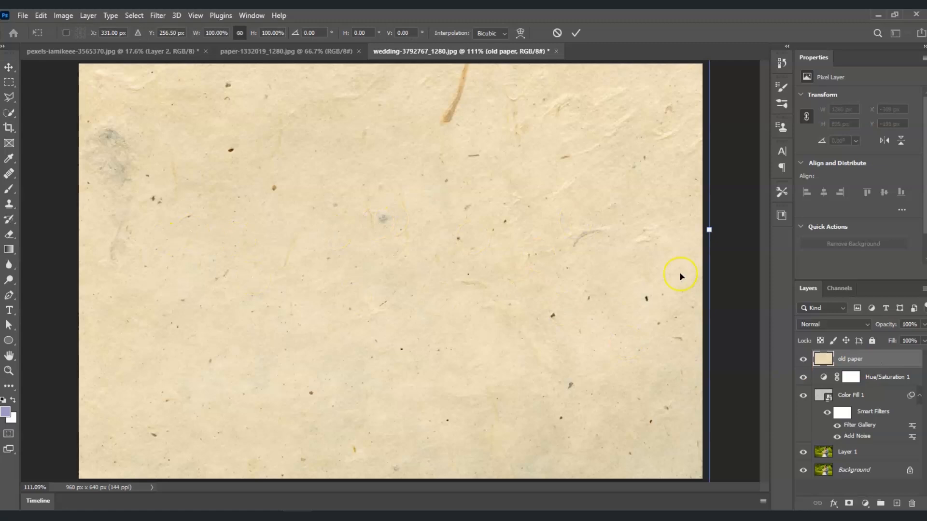
pyautogui.moveTo(709, 230); pyautogui.dragTo(646, 284)
pyautogui.press('Return')
pyautogui.moveTo(362, 308); pyautogui.dragTo(470, 349)
pyautogui.hotkey('ctrl', 't')
pyautogui.moveTo(92, 85); pyautogui.dragTo(248, 195)
pyautogui.moveTo(520, 365); pyautogui.dragTo(352, 215)
pyautogui.moveTo(679, 254); pyautogui.dragTo(702, 259)
pyautogui.moveTo(392, 471); pyautogui.dragTo(391, 478)
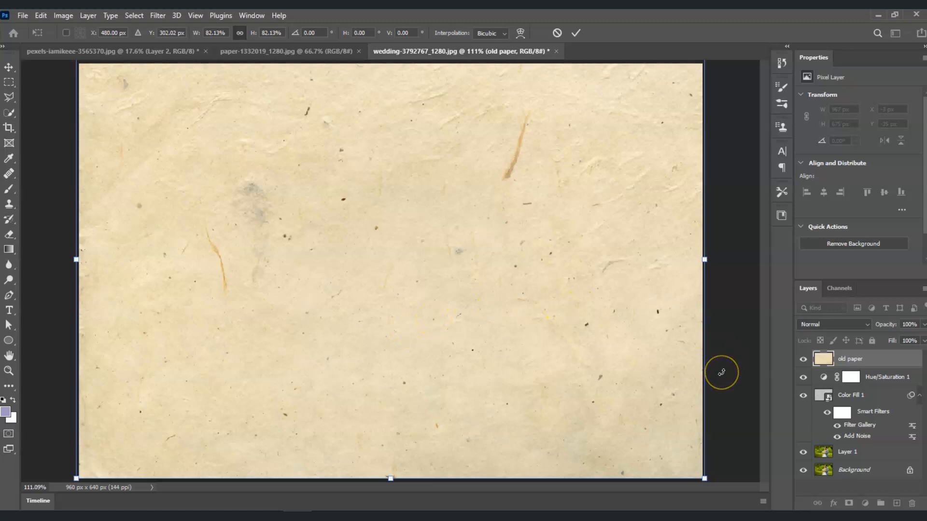
pyautogui.click(865, 360)
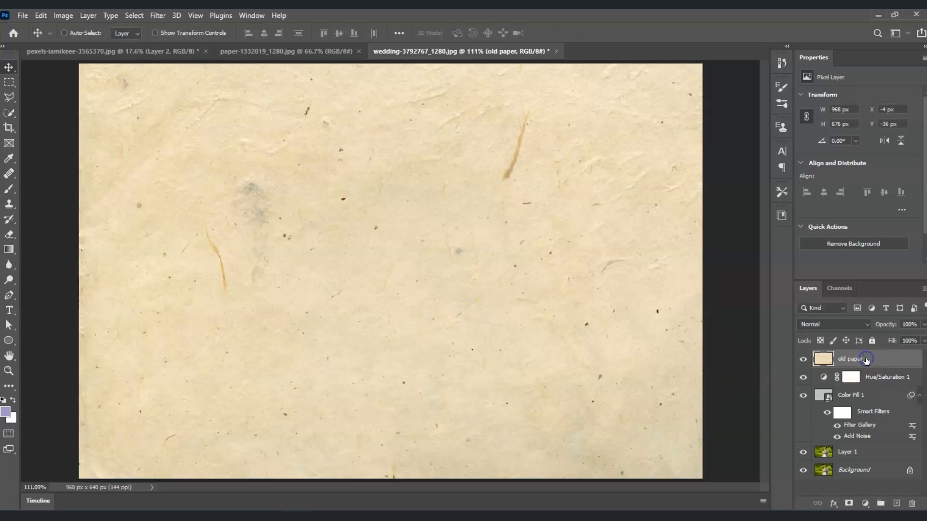
# - Set the old paper layer's blend mode to Multiply
pyautogui.click(864, 326)
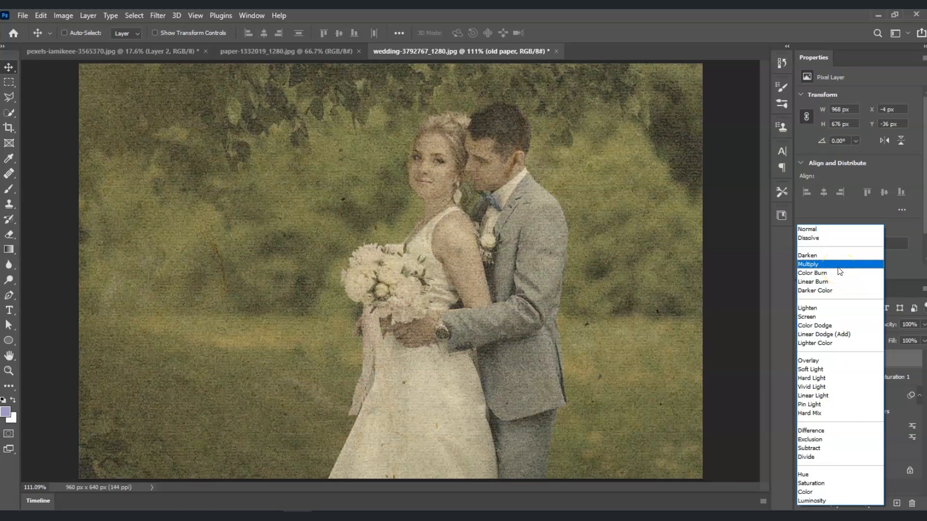
pyautogui.click(838, 265)
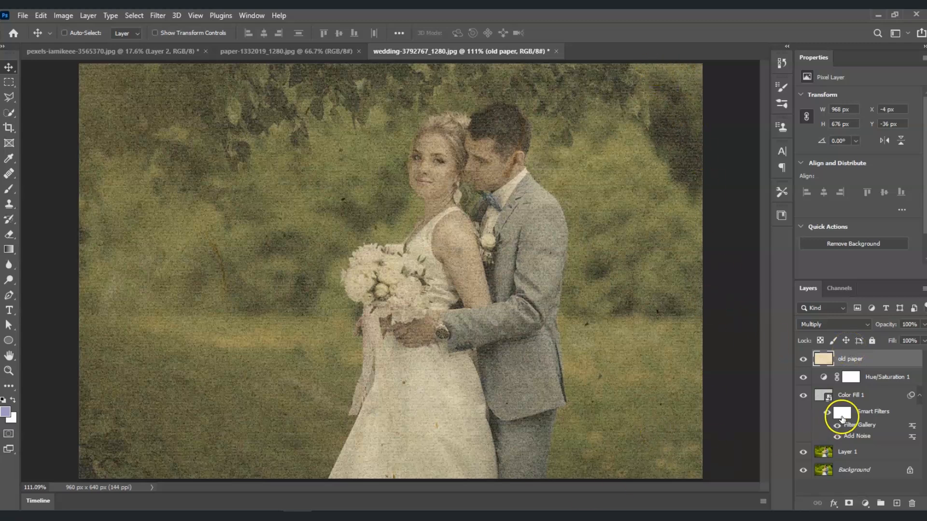
# - Apply a Camera Raw Filter to Layer 1 with Vignetting set to -40, then toggle the layer's visibility to compare
pyautogui.click(866, 451)
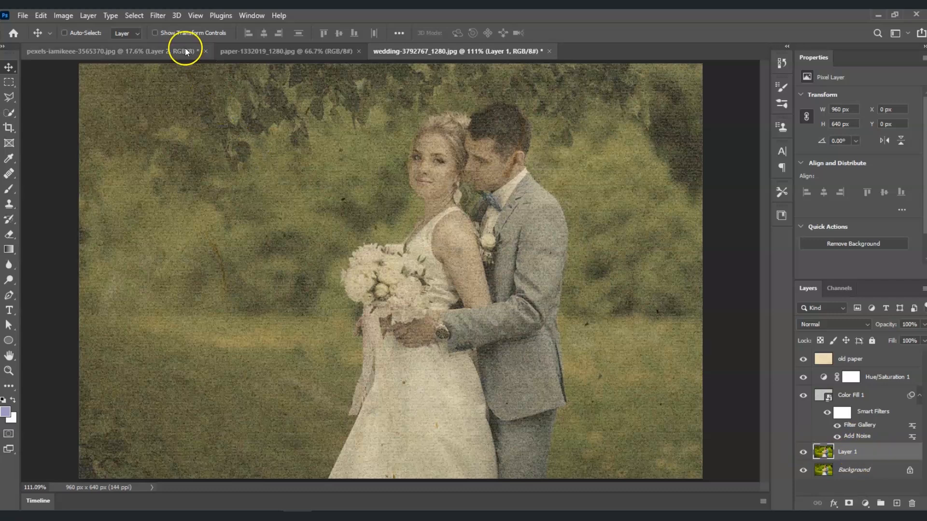
pyautogui.click(156, 17)
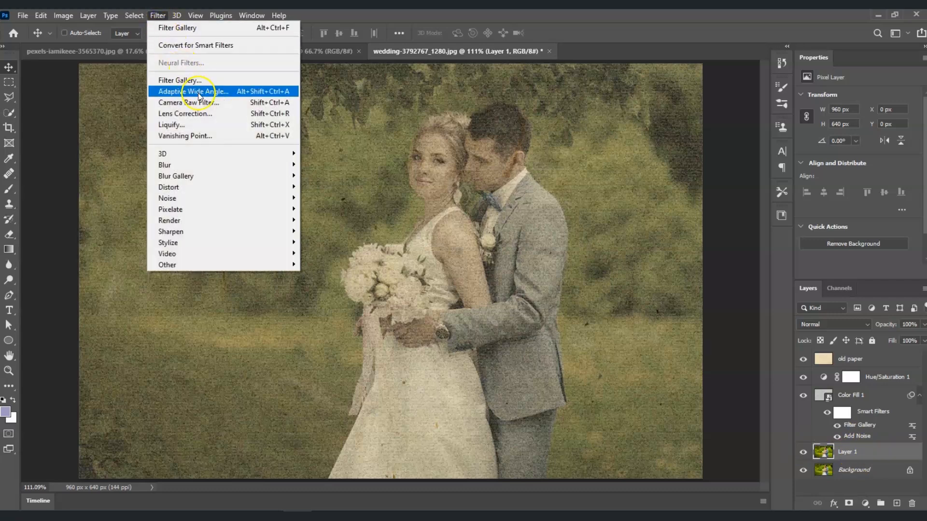
pyautogui.click(205, 104)
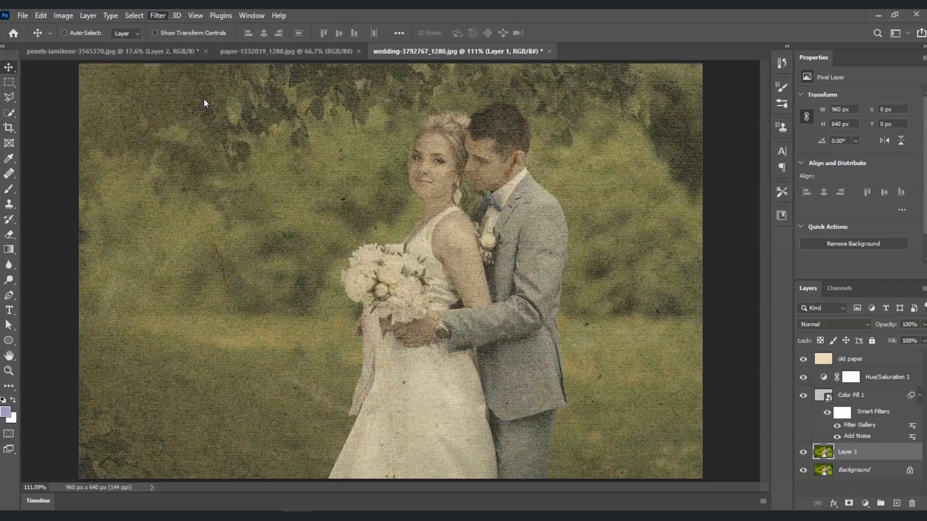
pyautogui.scroll(-1, 809, 289)
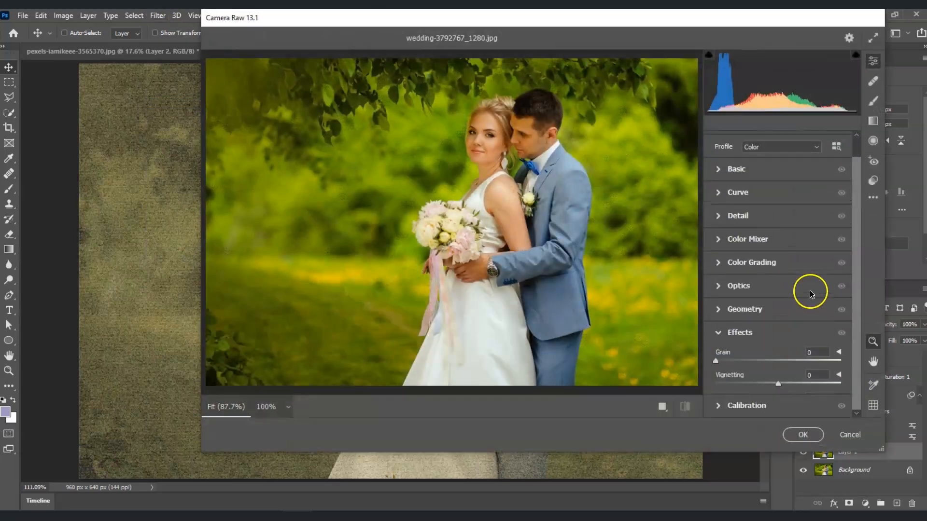
pyautogui.click(731, 337)
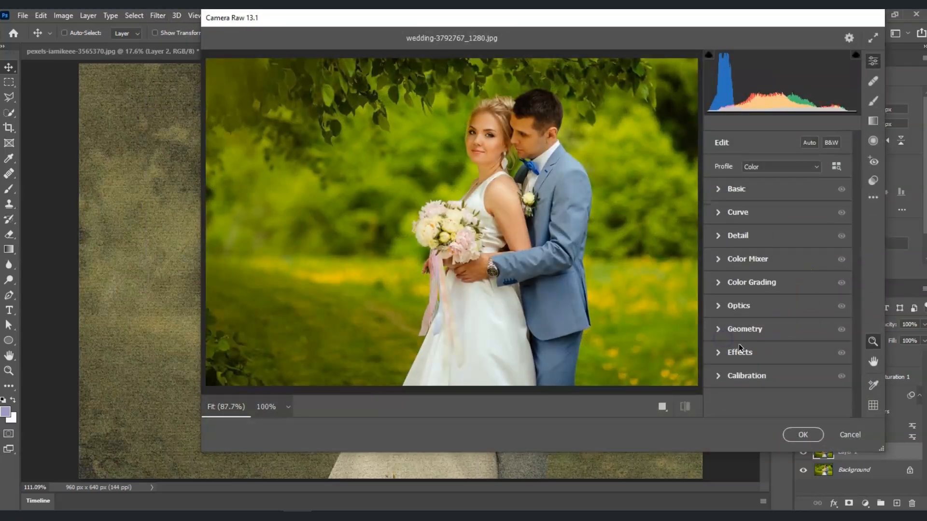
pyautogui.click(719, 355)
pyautogui.scroll(-1, 756, 340)
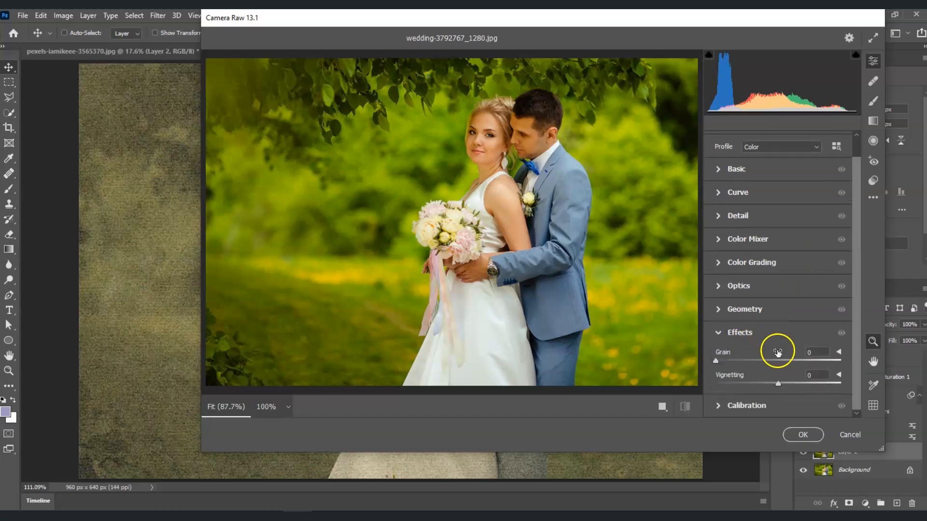
pyautogui.moveTo(782, 385); pyautogui.dragTo(754, 387)
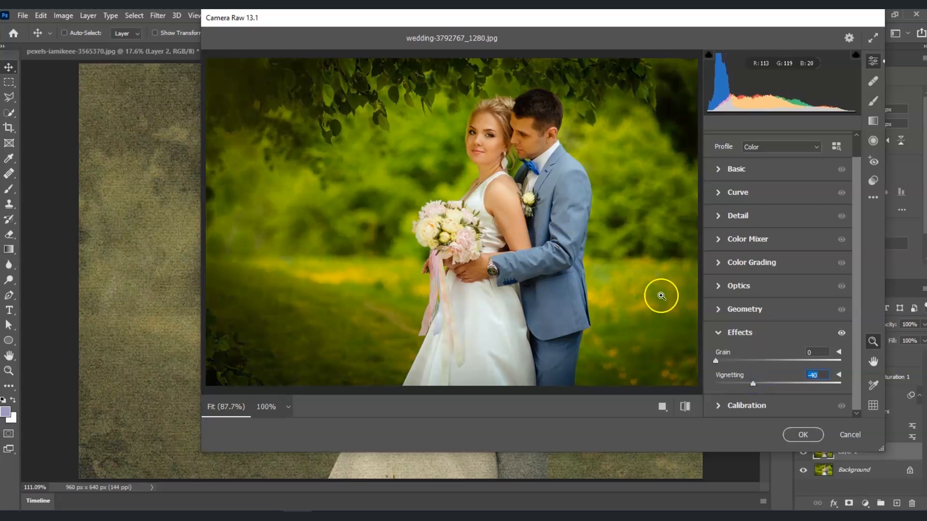
pyautogui.click(807, 436)
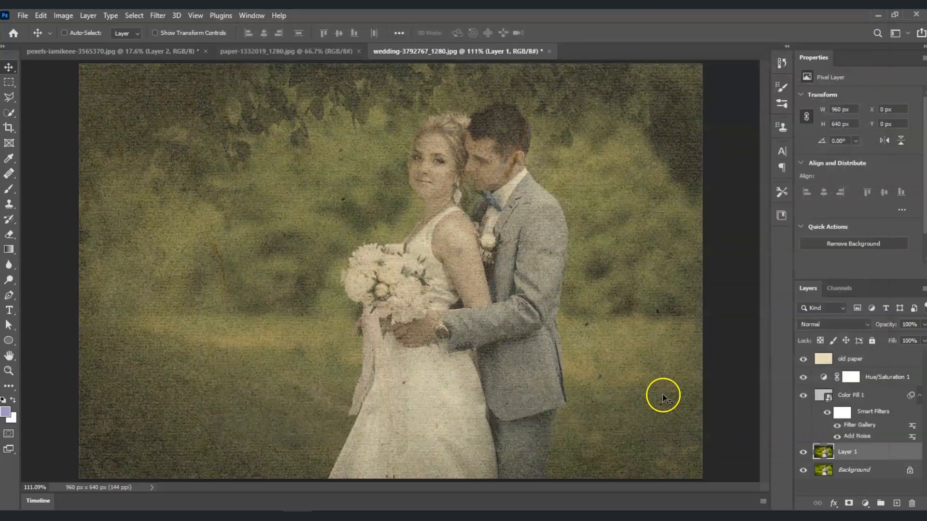
pyautogui.click(802, 452)
pyautogui.click(802, 452)
# - Bring the Background layer to the top of the layer stack and hide it
pyautogui.click(878, 473)
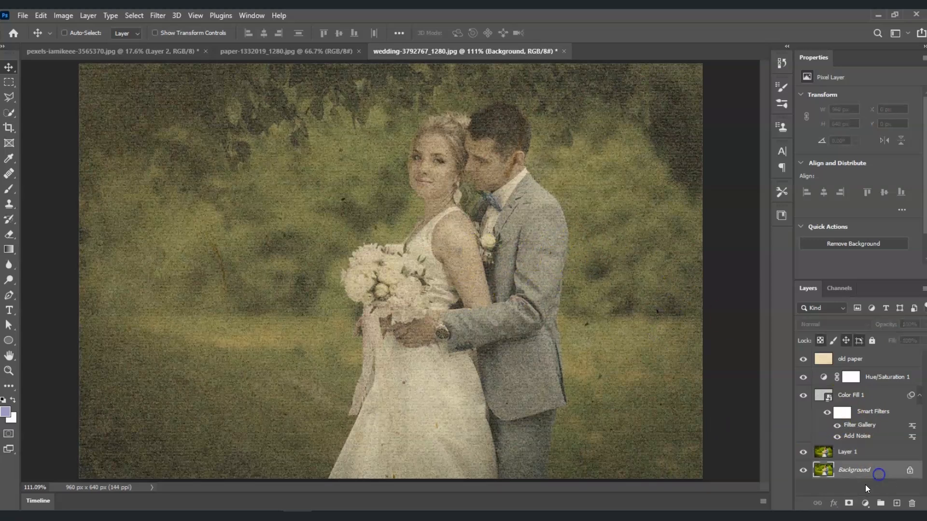
pyautogui.hotkey('ctrl', 'shift', ']')
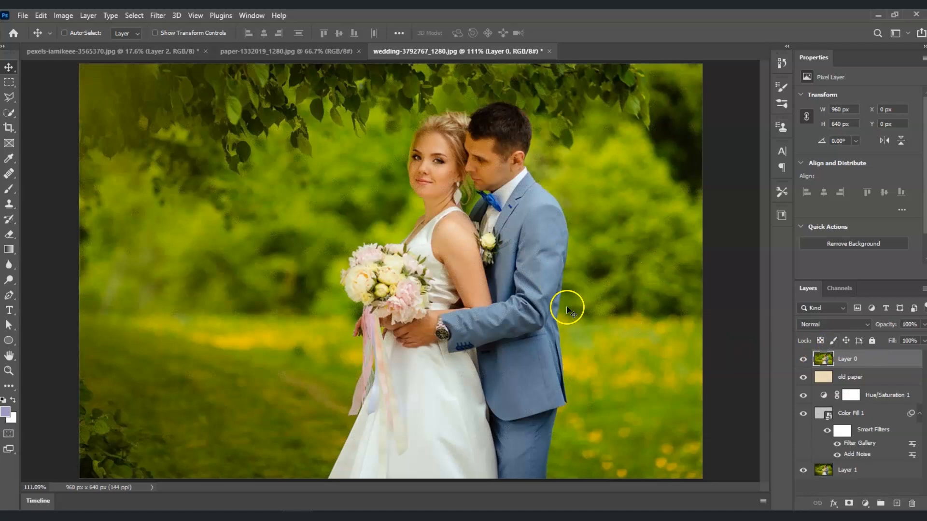
pyautogui.click(802, 361)
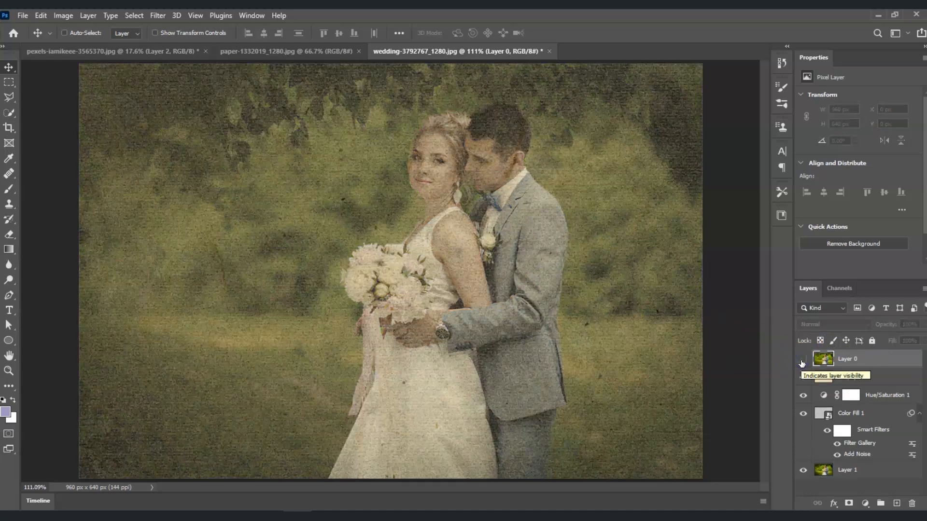